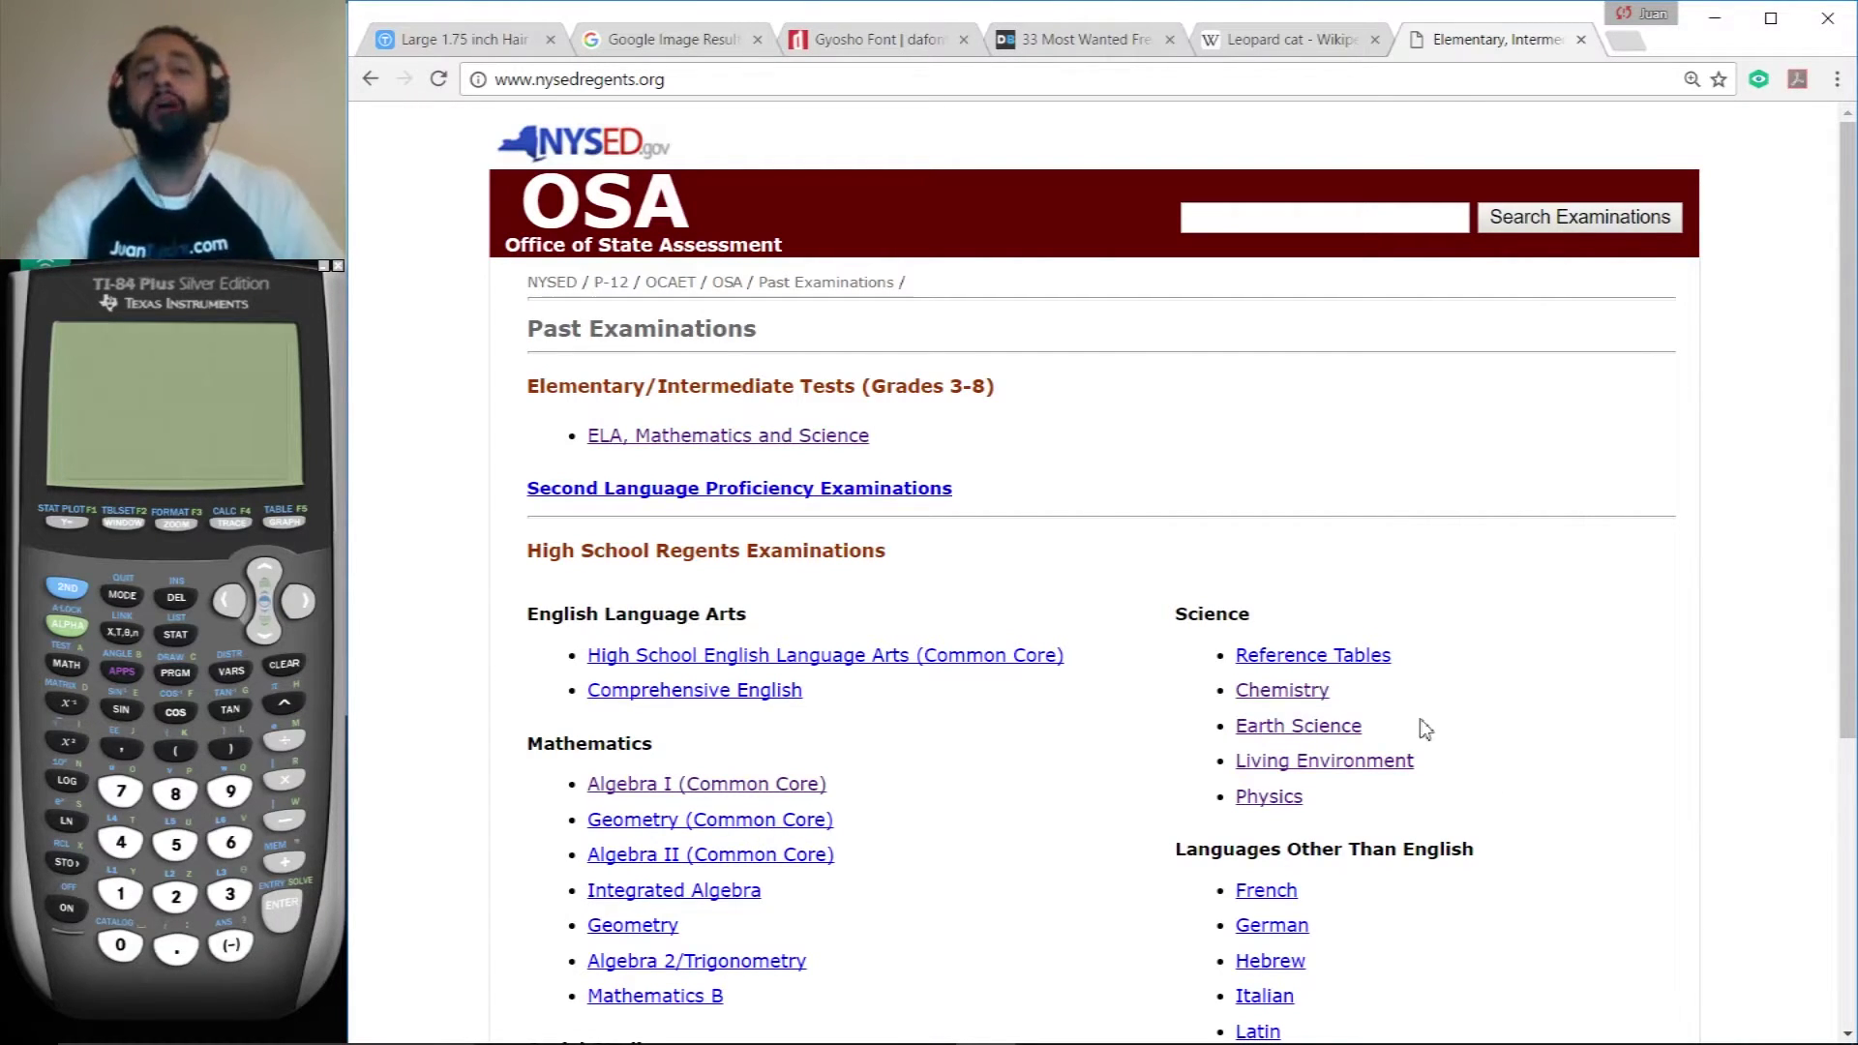
Step: Highlight the site address and Living Environment exam link, then select the green pen for inking
{"action": "left_click", "coordinate": [1120, 82]}
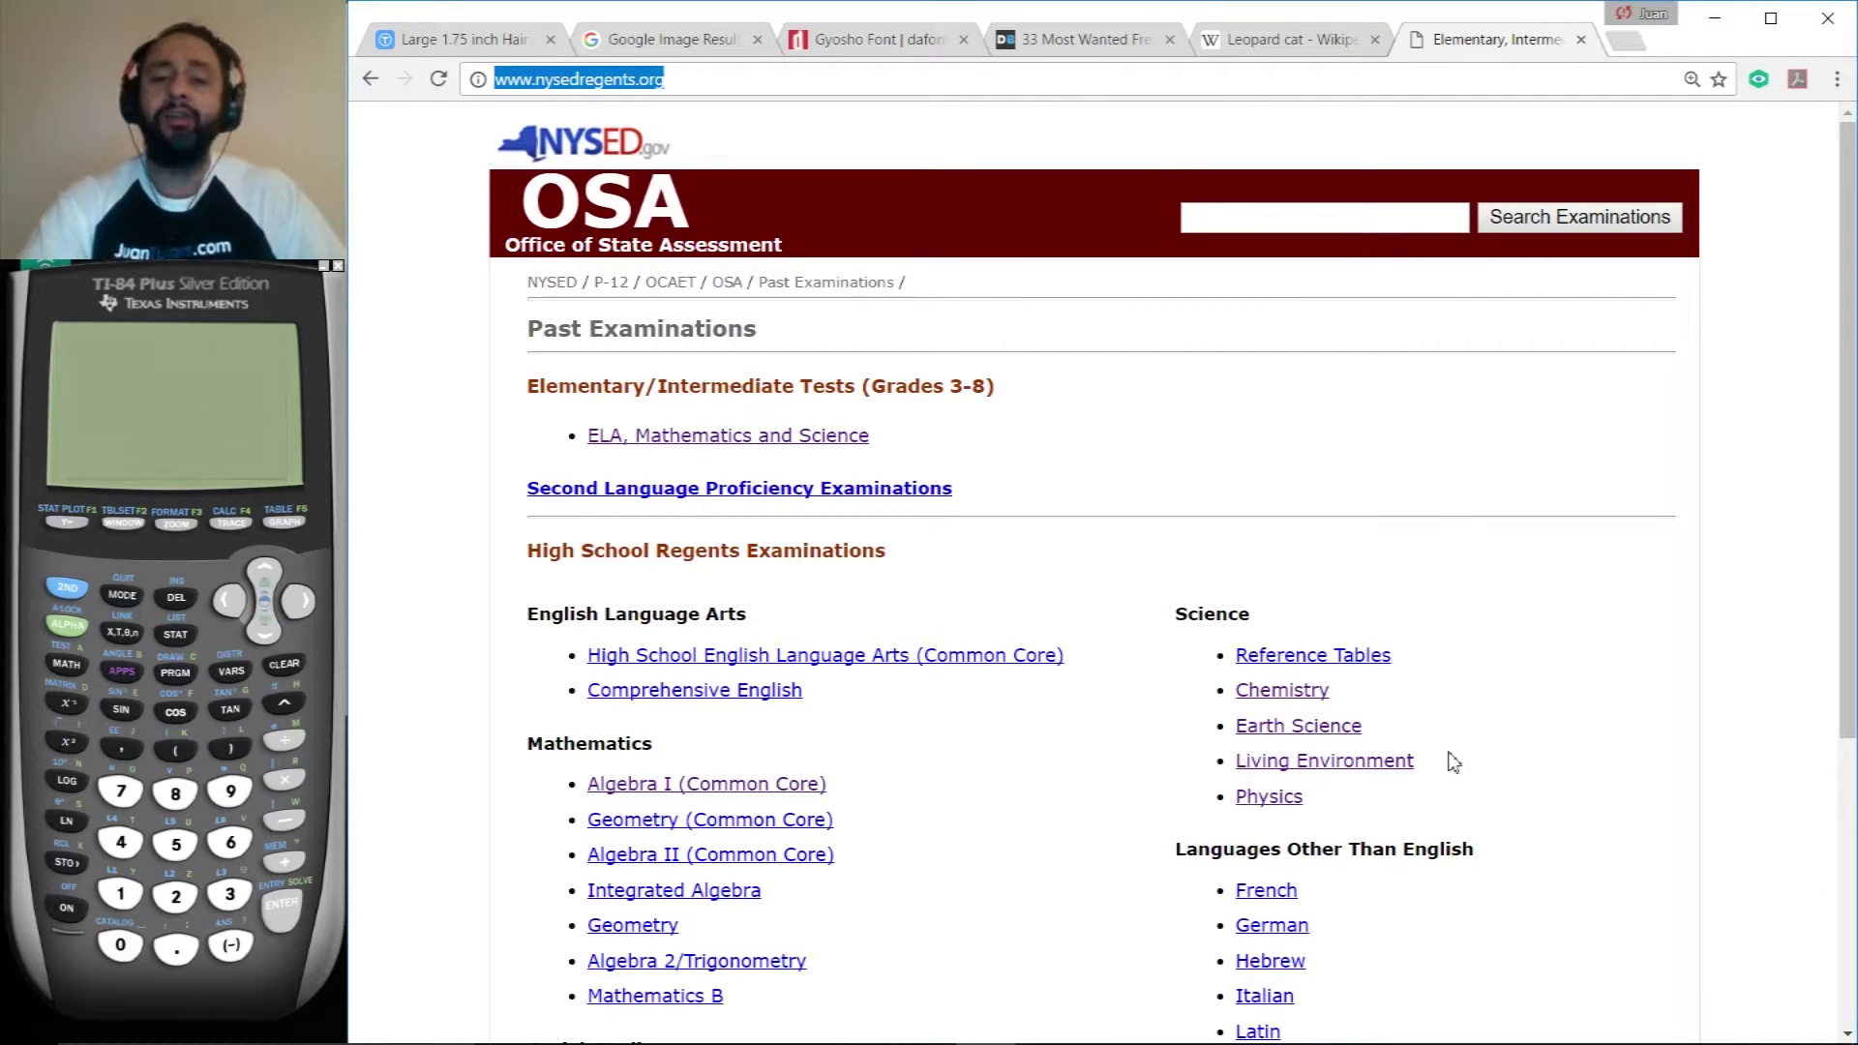
{"action": "left_click_drag", "start_coordinate": [1452, 777], "coordinate": [1225, 767]}
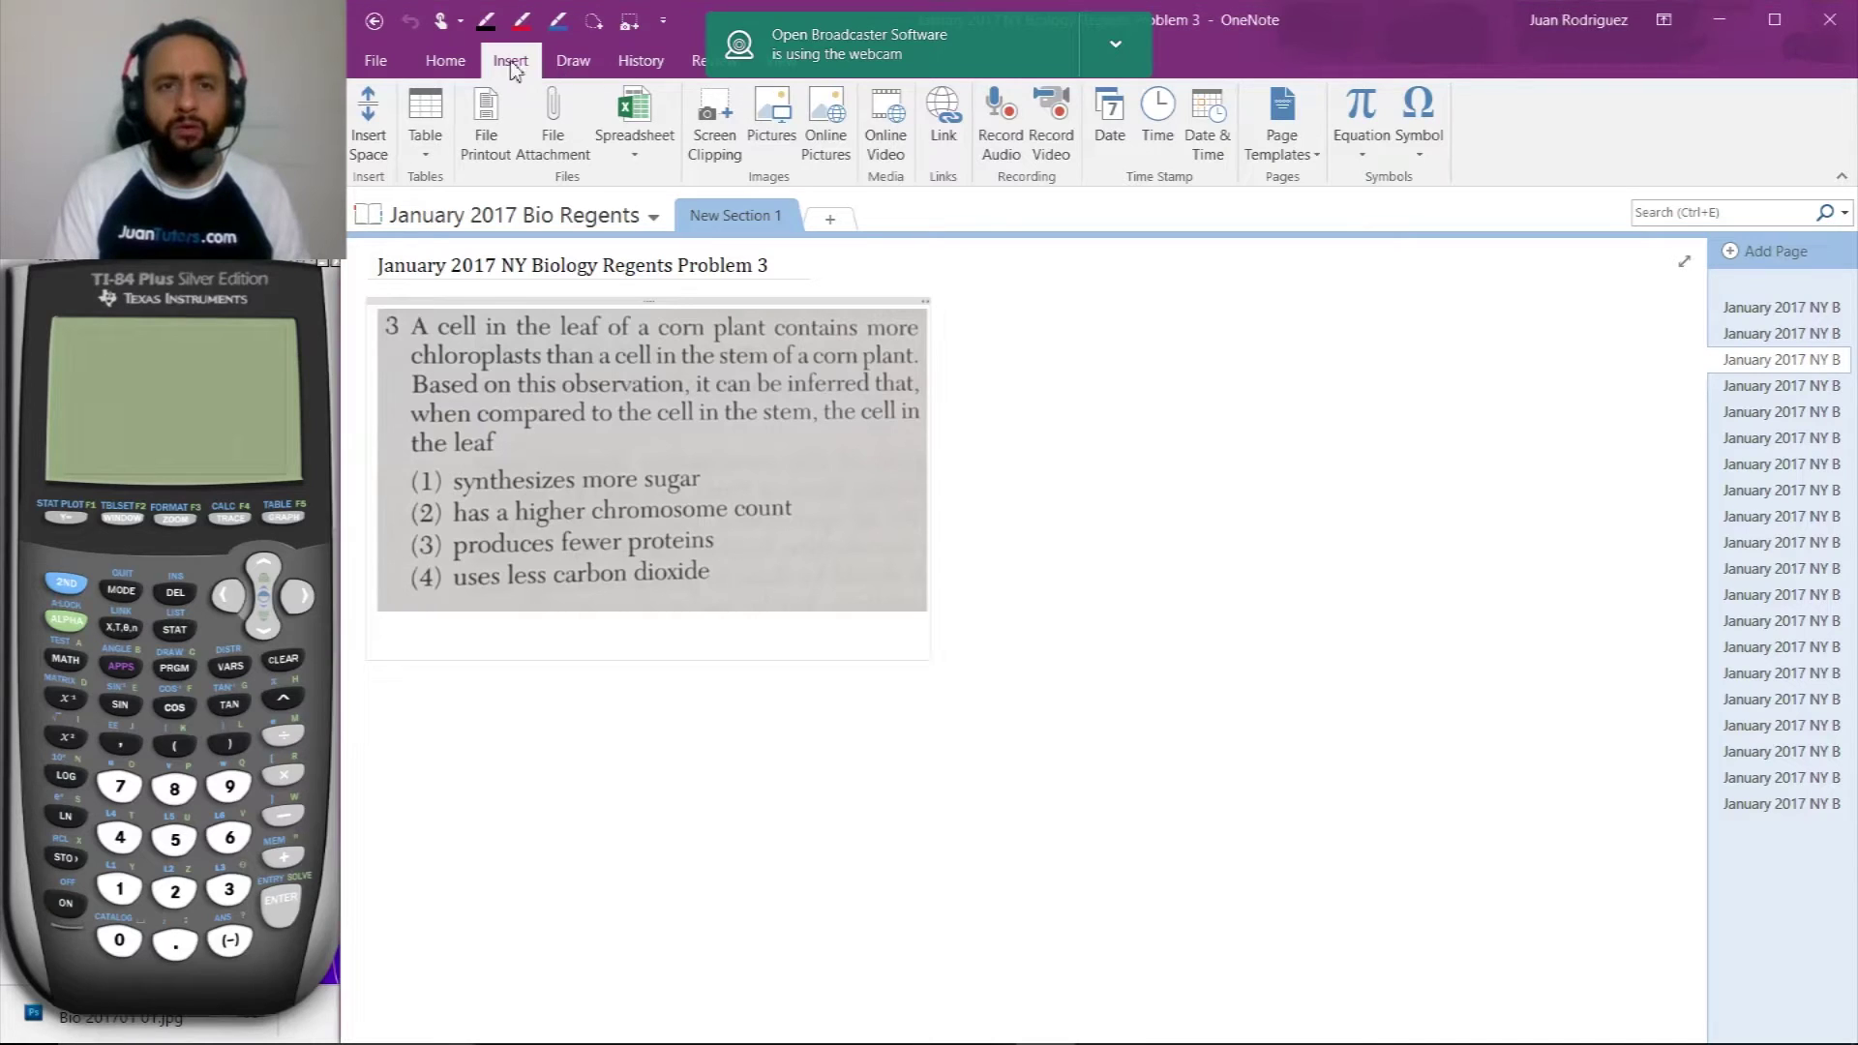
{"action": "left_click", "coordinate": [573, 60]}
{"action": "left_click", "coordinate": [707, 138]}
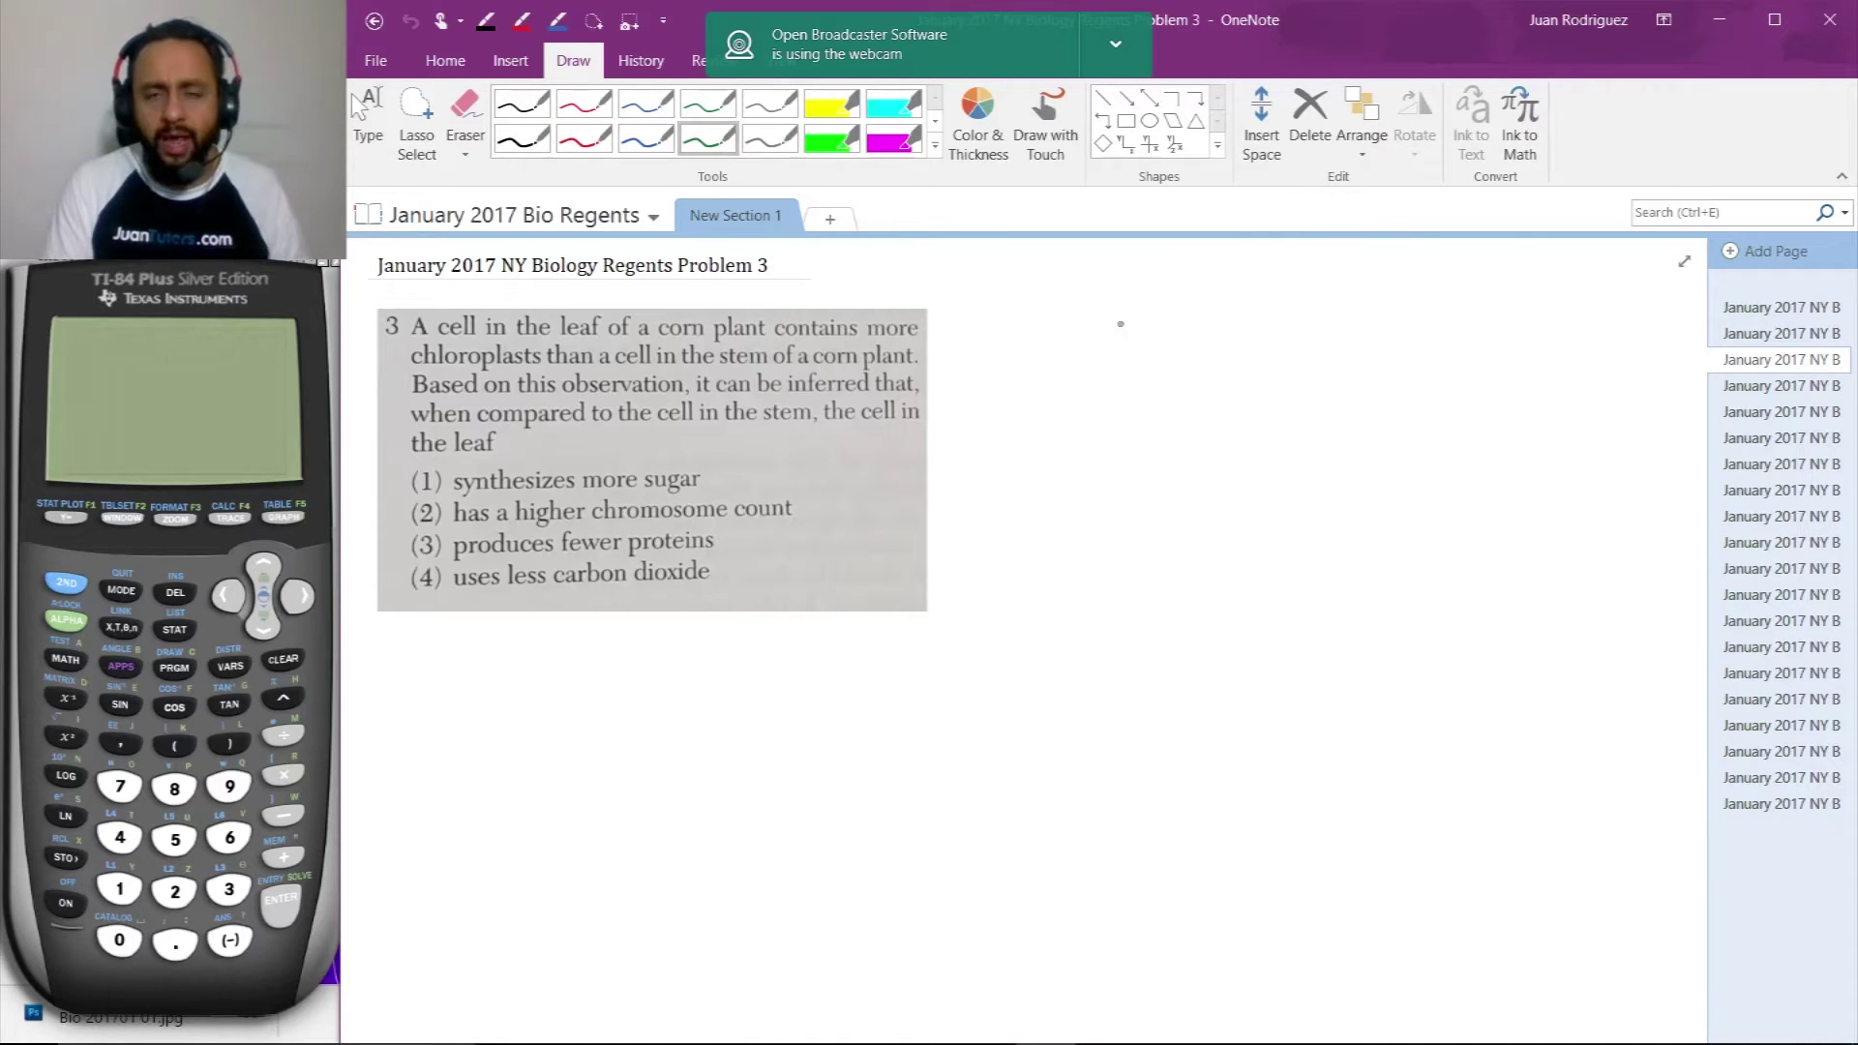
Step: Sketch the corn plant's two leaves and stem in green ink
{"action": "mouse_move", "coordinate": [1136, 296]}
{"action": "left_mouse_down"}
{"action": "mouse_move", "coordinate": [1122, 453]}
{"action": "mouse_move", "coordinate": [1154, 459]}
{"action": "mouse_move", "coordinate": [1142, 299]}
{"action": "left_mouse_up"}
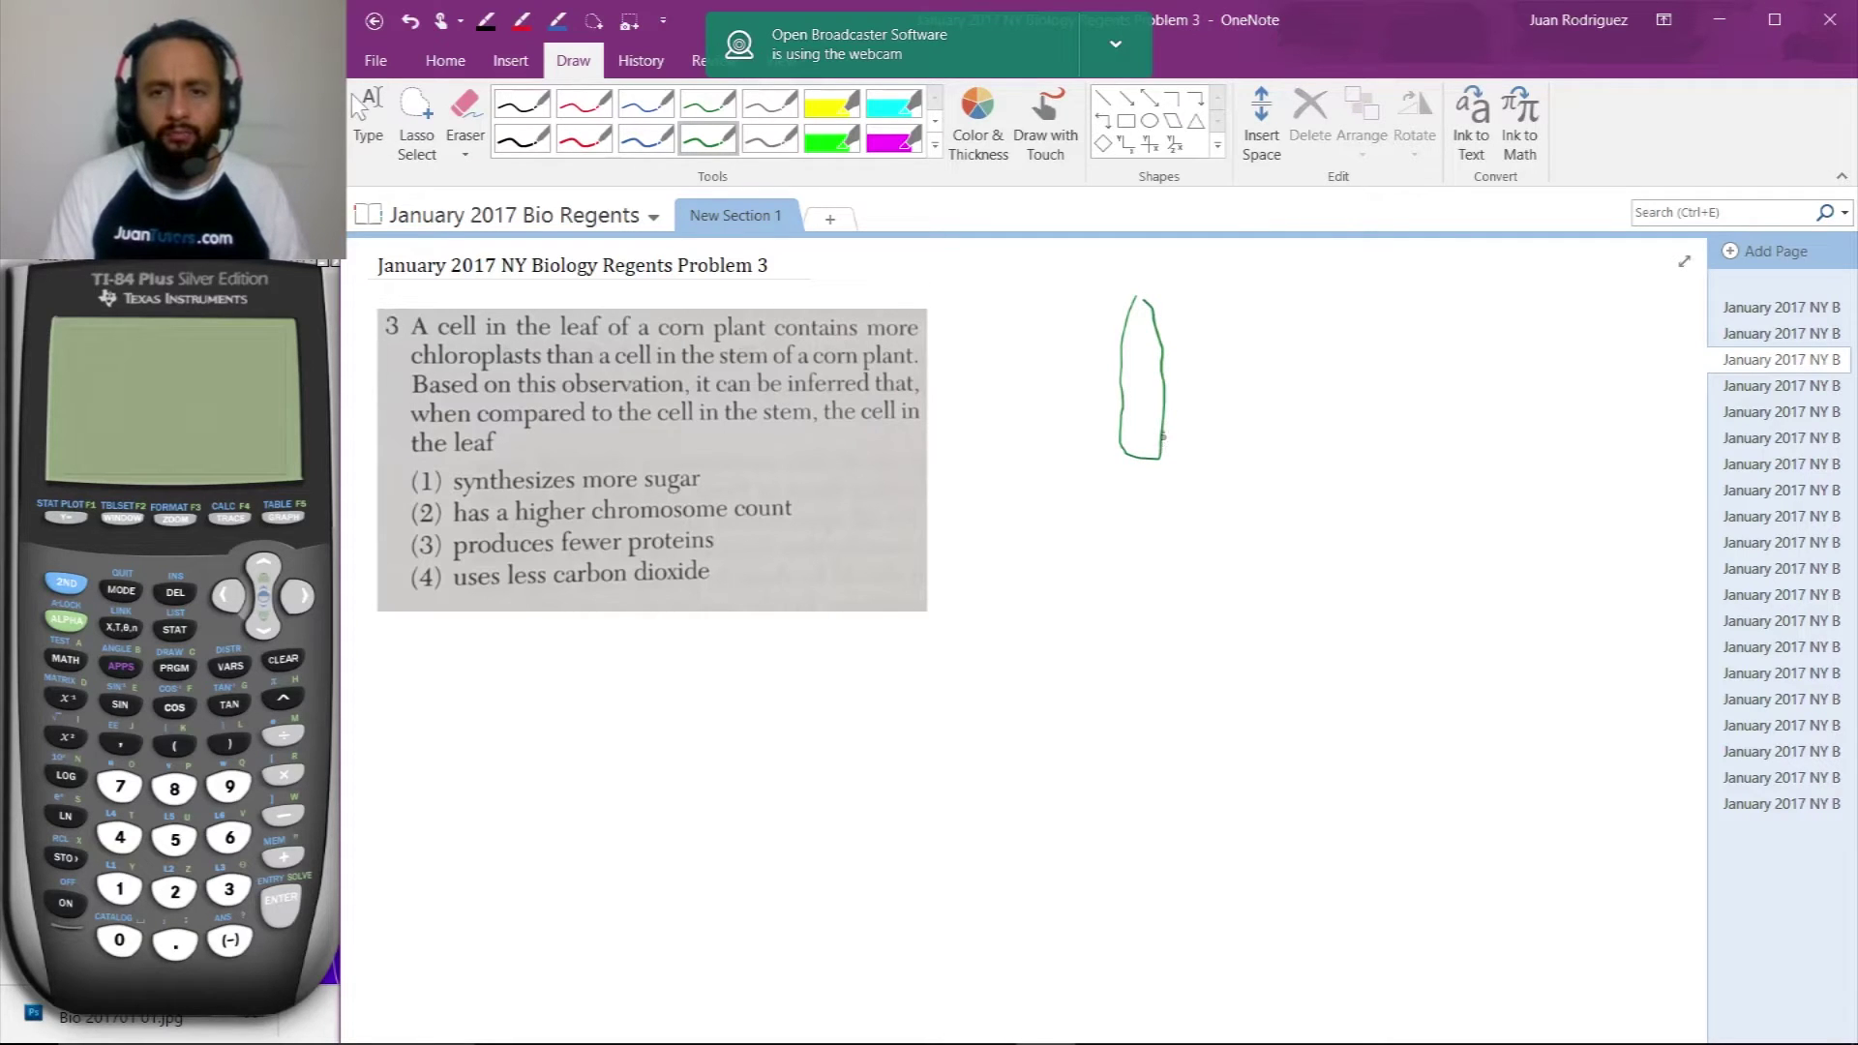
{"action": "mouse_move", "coordinate": [1163, 437]}
{"action": "left_mouse_down"}
{"action": "mouse_move", "coordinate": [1240, 311]}
{"action": "mouse_move", "coordinate": [1202, 440]}
{"action": "mouse_move", "coordinate": [1151, 470]}
{"action": "mouse_move", "coordinate": [1146, 661]}
{"action": "left_mouse_up"}
{"action": "left_click_drag", "start_coordinate": [1174, 455], "coordinate": [1174, 661]}
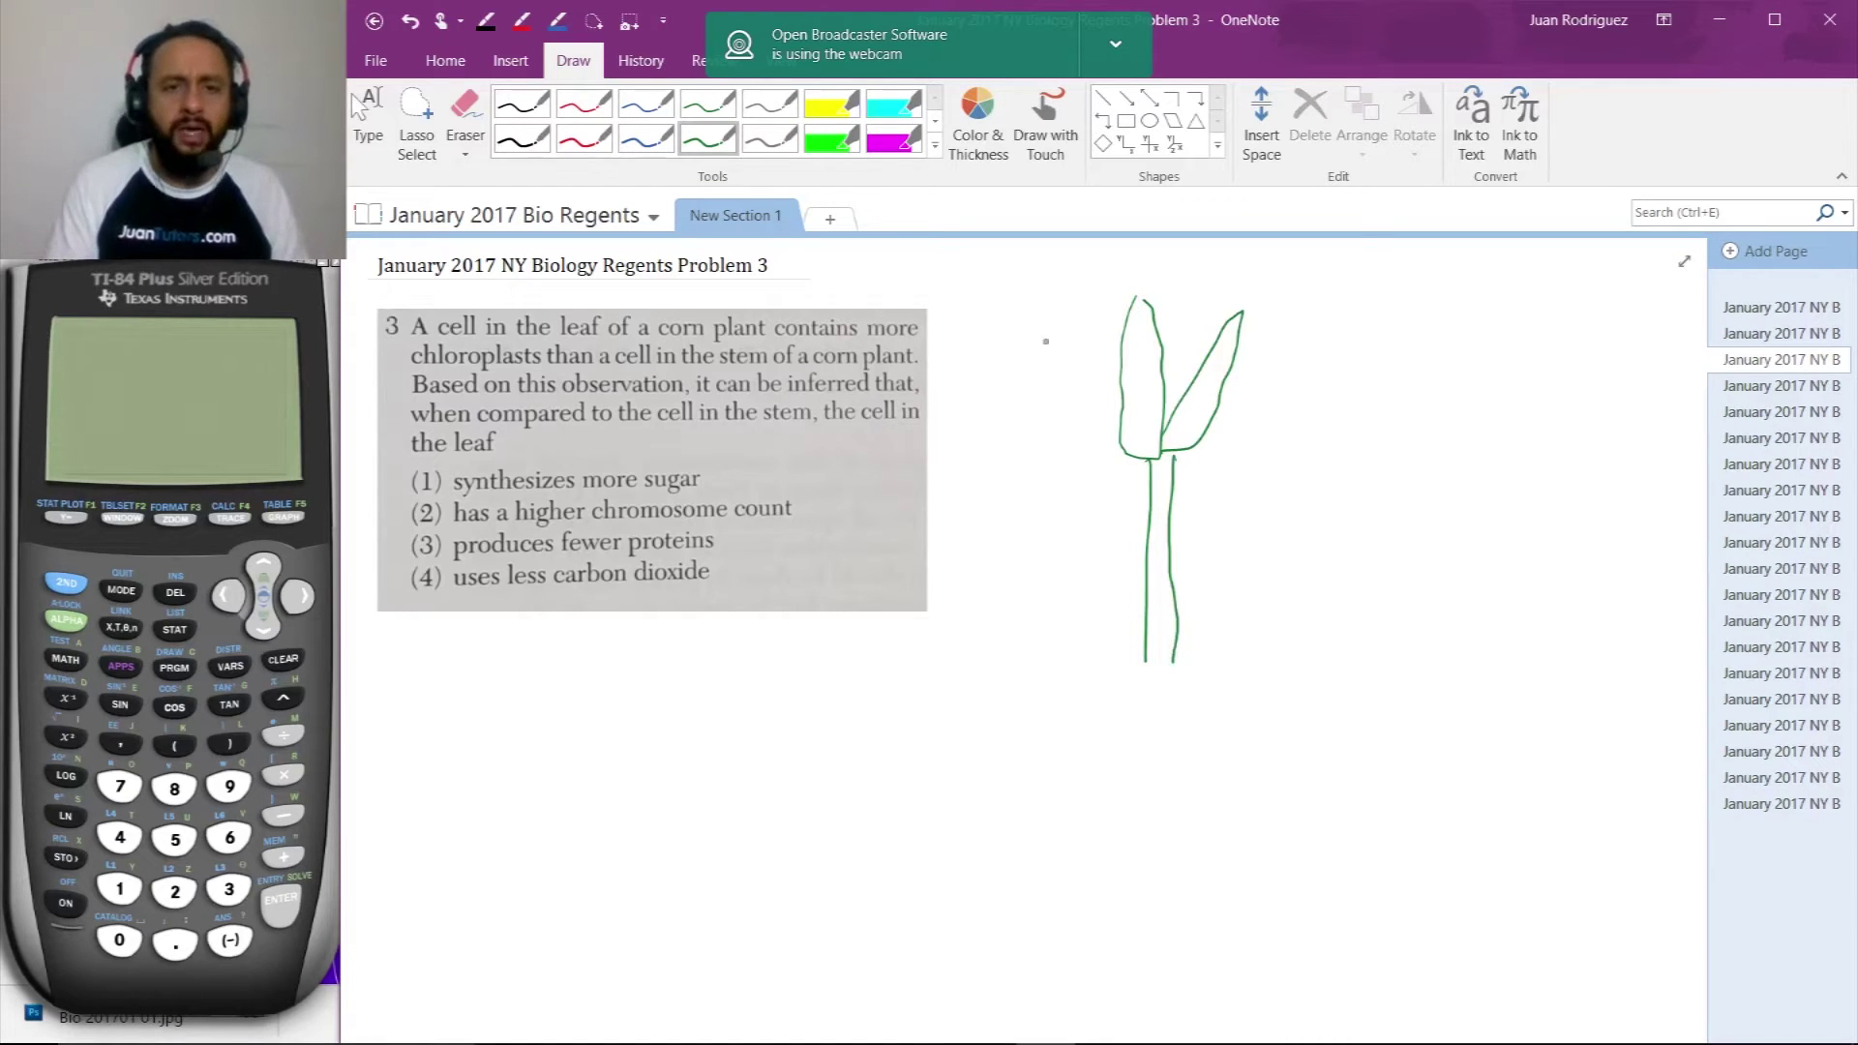
Step: Dot small chloroplast circles inside both leaves and down the stem
{"action": "mouse_move", "coordinate": [1126, 332]}
{"action": "left_mouse_down"}
{"action": "mouse_move", "coordinate": [1152, 345]}
{"action": "mouse_move", "coordinate": [1133, 369]}
{"action": "left_mouse_up"}
{"action": "left_click_drag", "start_coordinate": [1149, 373], "coordinate": [1131, 397]}
{"action": "left_click_drag", "start_coordinate": [1151, 400], "coordinate": [1134, 426]}
{"action": "mouse_move", "coordinate": [1196, 391]}
{"action": "left_mouse_down"}
{"action": "mouse_move", "coordinate": [1218, 355]}
{"action": "mouse_move", "coordinate": [1222, 373]}
{"action": "left_mouse_up"}
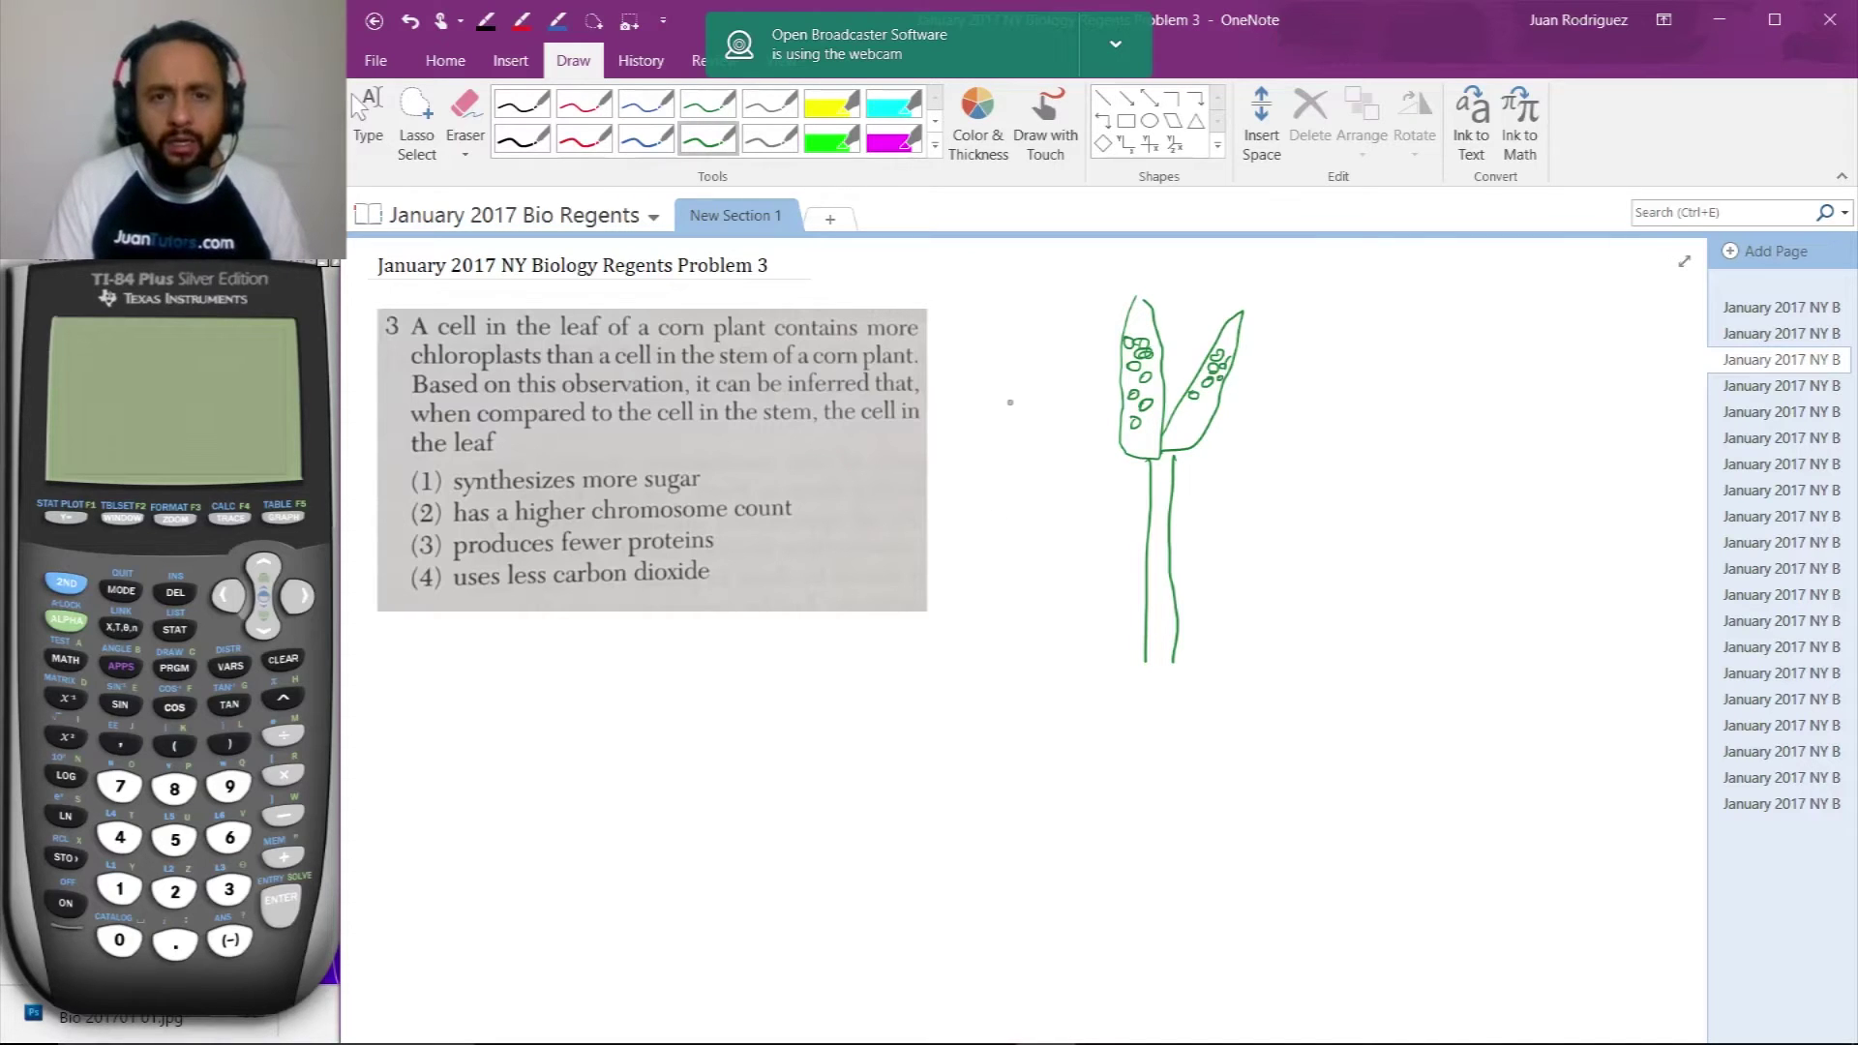
{"action": "left_click_drag", "start_coordinate": [1160, 478], "coordinate": [1165, 554]}
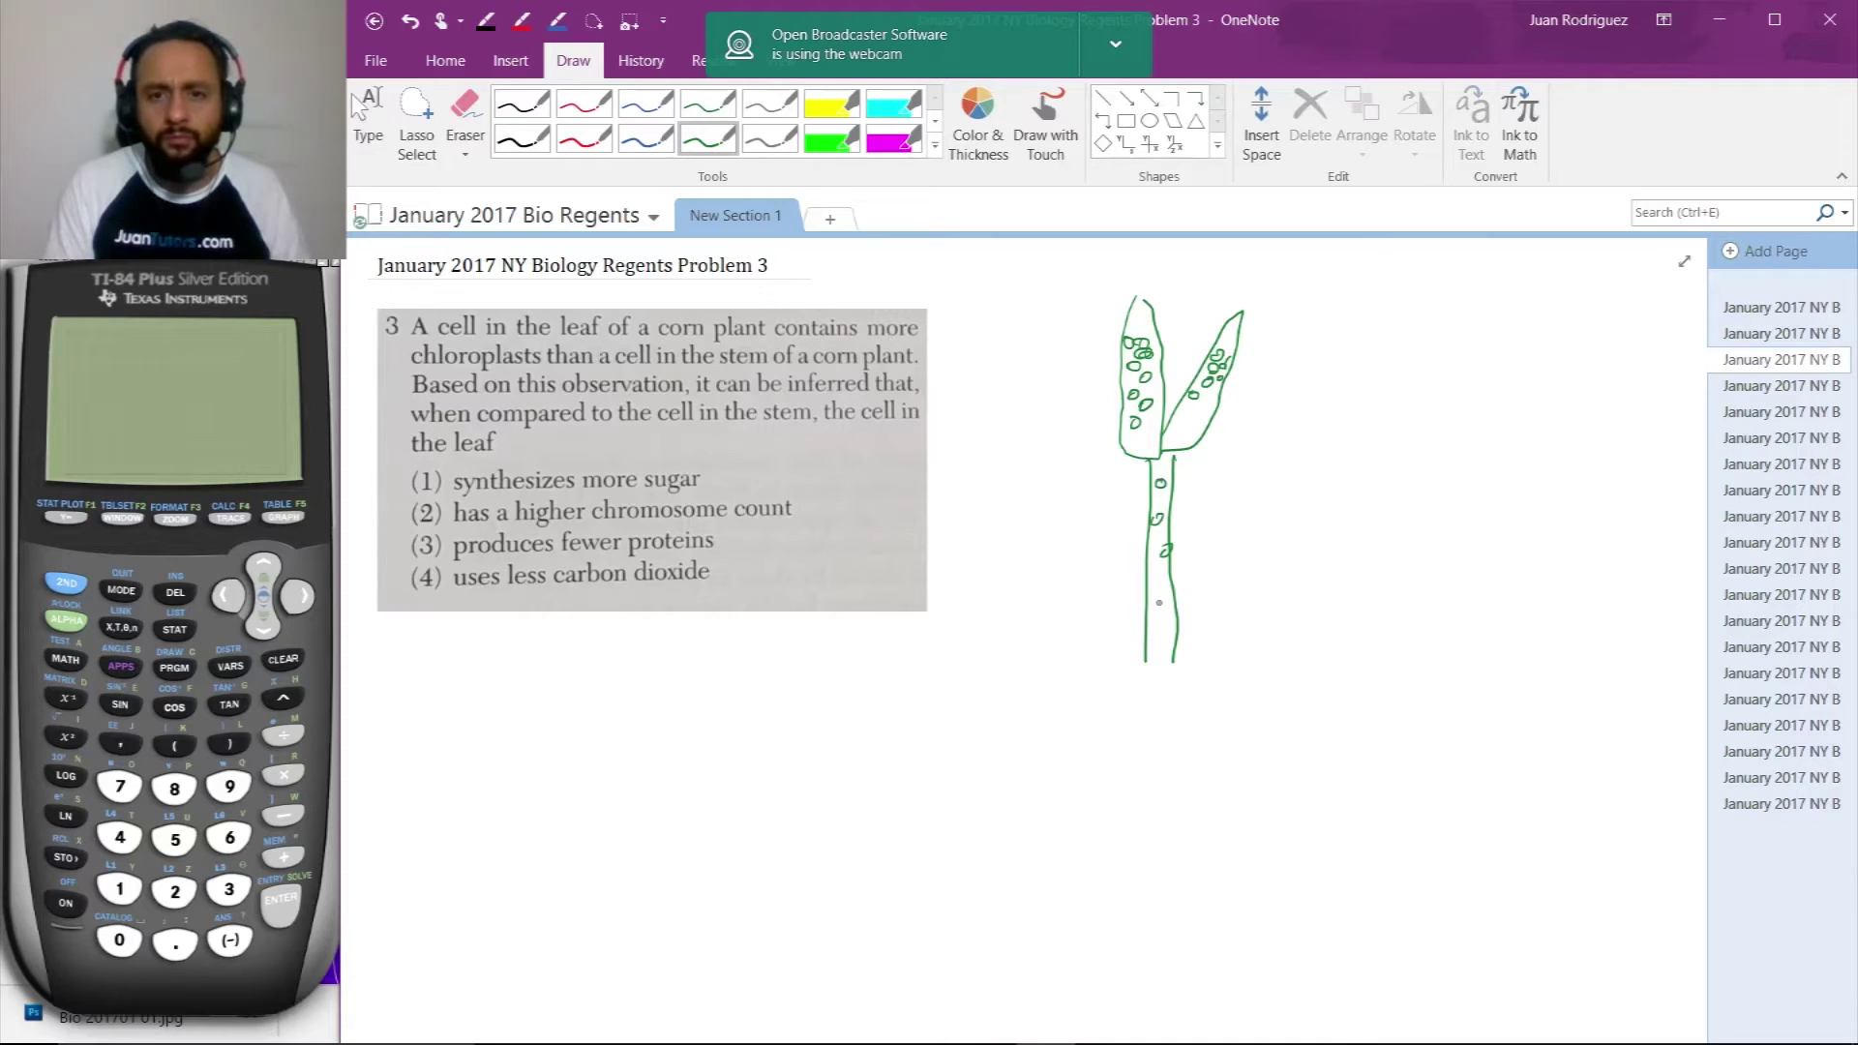
{"action": "left_click_drag", "start_coordinate": [1158, 598], "coordinate": [1163, 641]}
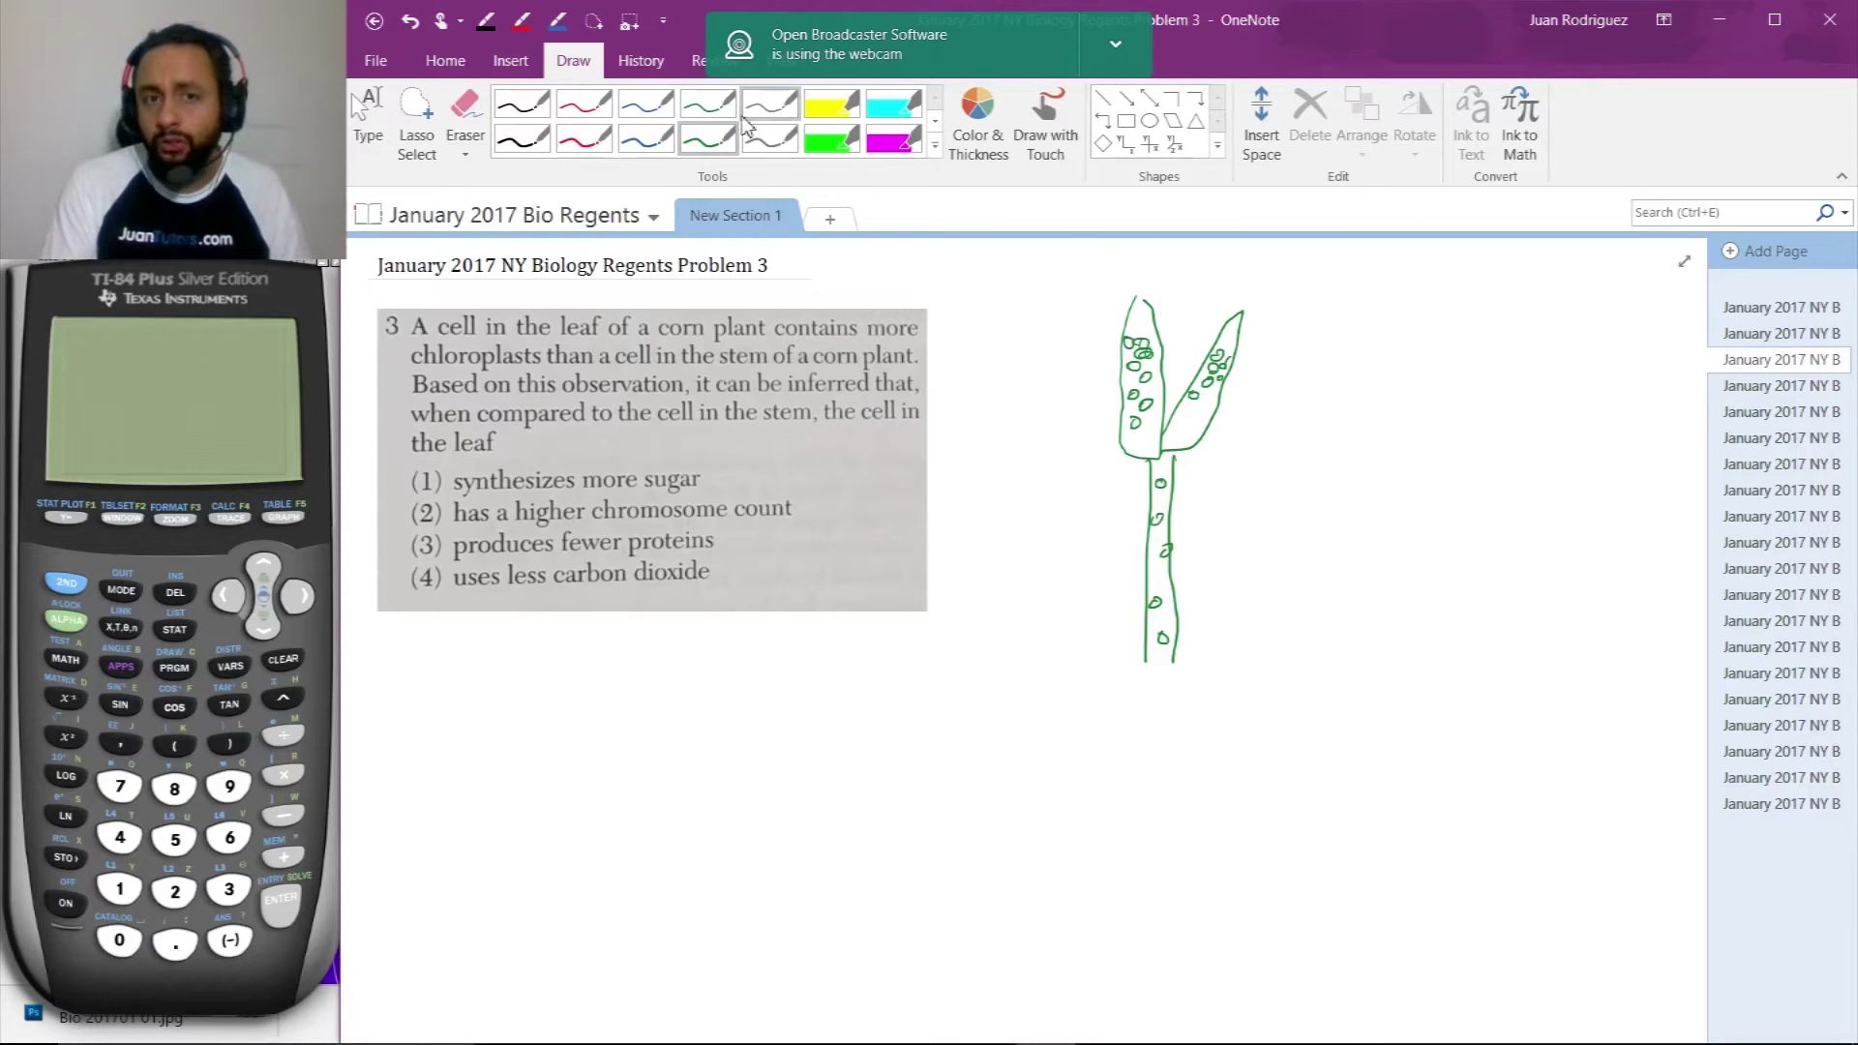
{"action": "left_click", "coordinate": [831, 105]}
Step: Draw three yellow highlighter sun rays above the plant's leaves
{"action": "left_click_drag", "start_coordinate": [1082, 244], "coordinate": [1207, 316]}
{"action": "left_click_drag", "start_coordinate": [1198, 260], "coordinate": [1229, 320]}
{"action": "left_click_drag", "start_coordinate": [1065, 289], "coordinate": [1120, 356]}
Step: In blue, draw an arrow from leaf down stem, write 'Sugar', and tick choice (1)
{"action": "left_click", "coordinate": [646, 138]}
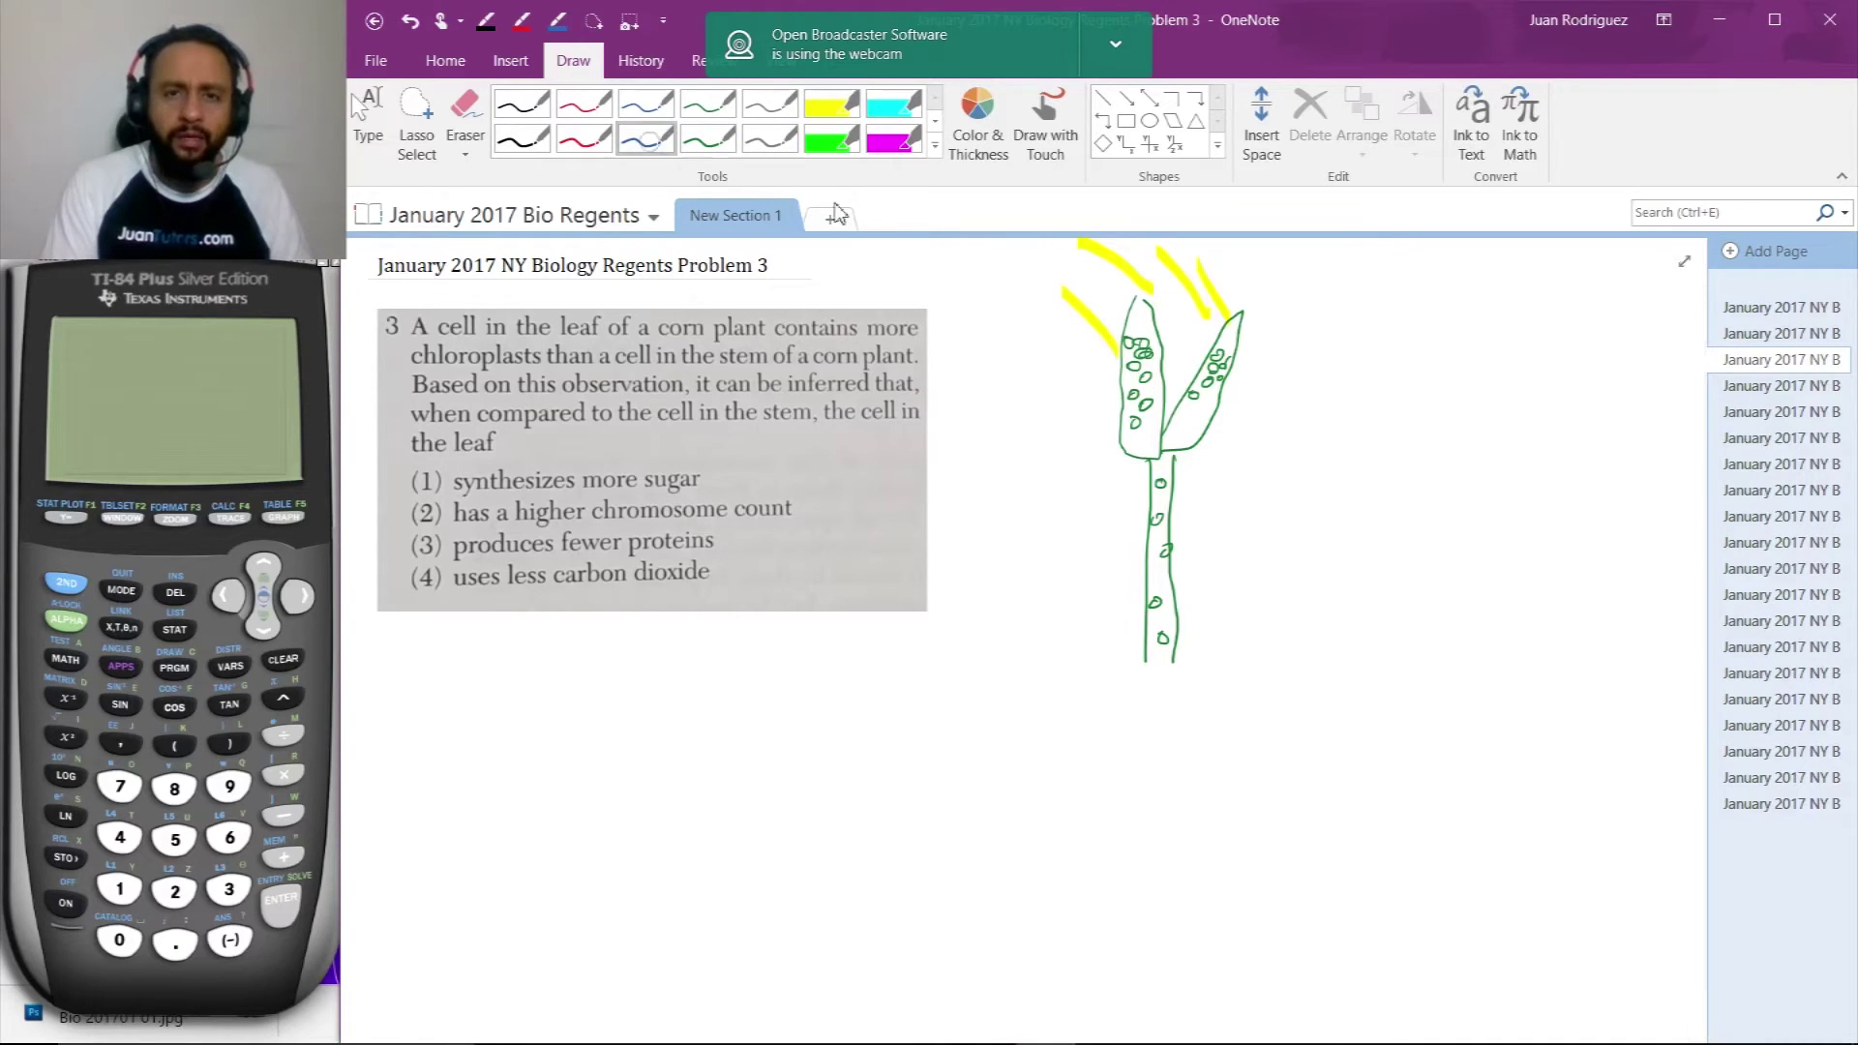
{"action": "mouse_move", "coordinate": [1229, 378]}
{"action": "left_mouse_down"}
{"action": "mouse_move", "coordinate": [1266, 385]}
{"action": "mouse_move", "coordinate": [1187, 492]}
{"action": "mouse_move", "coordinate": [1197, 523]}
{"action": "left_mouse_up"}
{"action": "left_click_drag", "start_coordinate": [1222, 507], "coordinate": [1260, 523]}
{"action": "left_click_drag", "start_coordinate": [1266, 513], "coordinate": [1239, 553]}
{"action": "left_click_drag", "start_coordinate": [1284, 517], "coordinate": [1290, 528]}
{"action": "left_click_drag", "start_coordinate": [1296, 513], "coordinate": [1308, 516]}
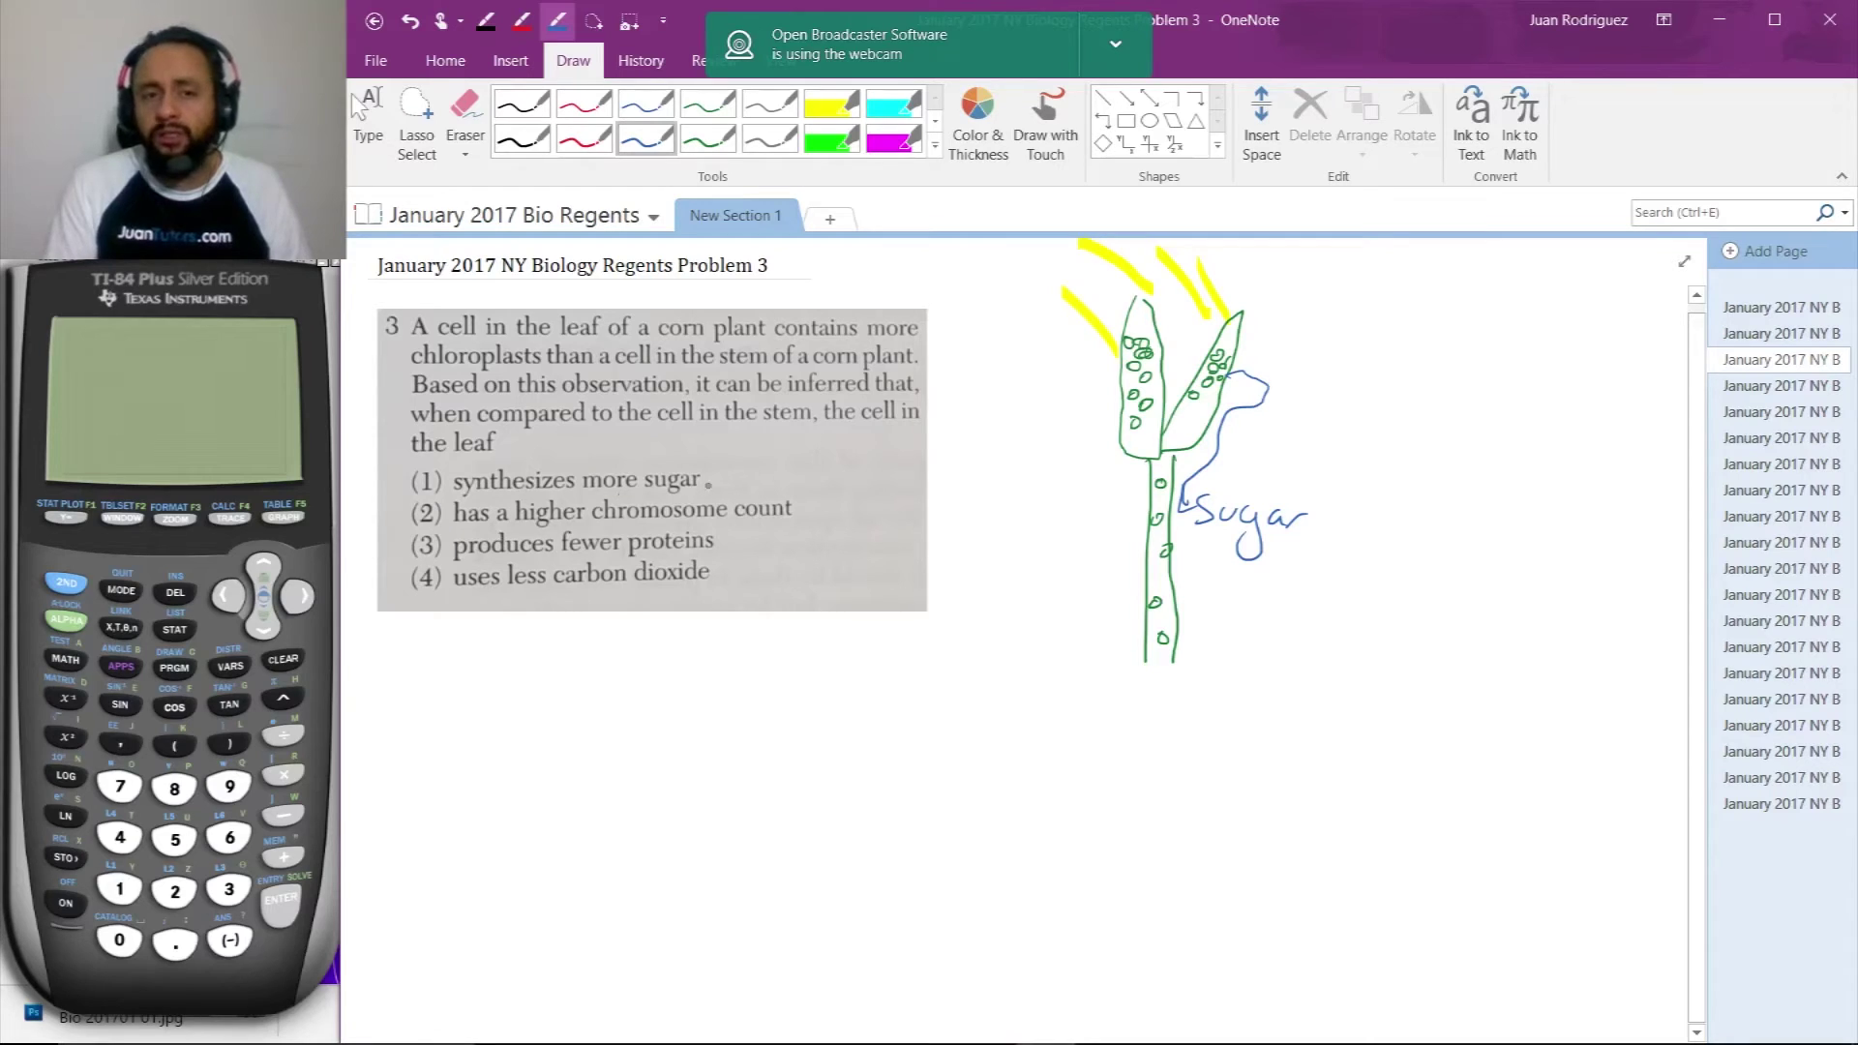
{"action": "mouse_move", "coordinate": [716, 474]}
{"action": "left_mouse_down"}
{"action": "mouse_move", "coordinate": [761, 456]}
{"action": "mouse_move", "coordinate": [724, 479]}
{"action": "left_mouse_up"}
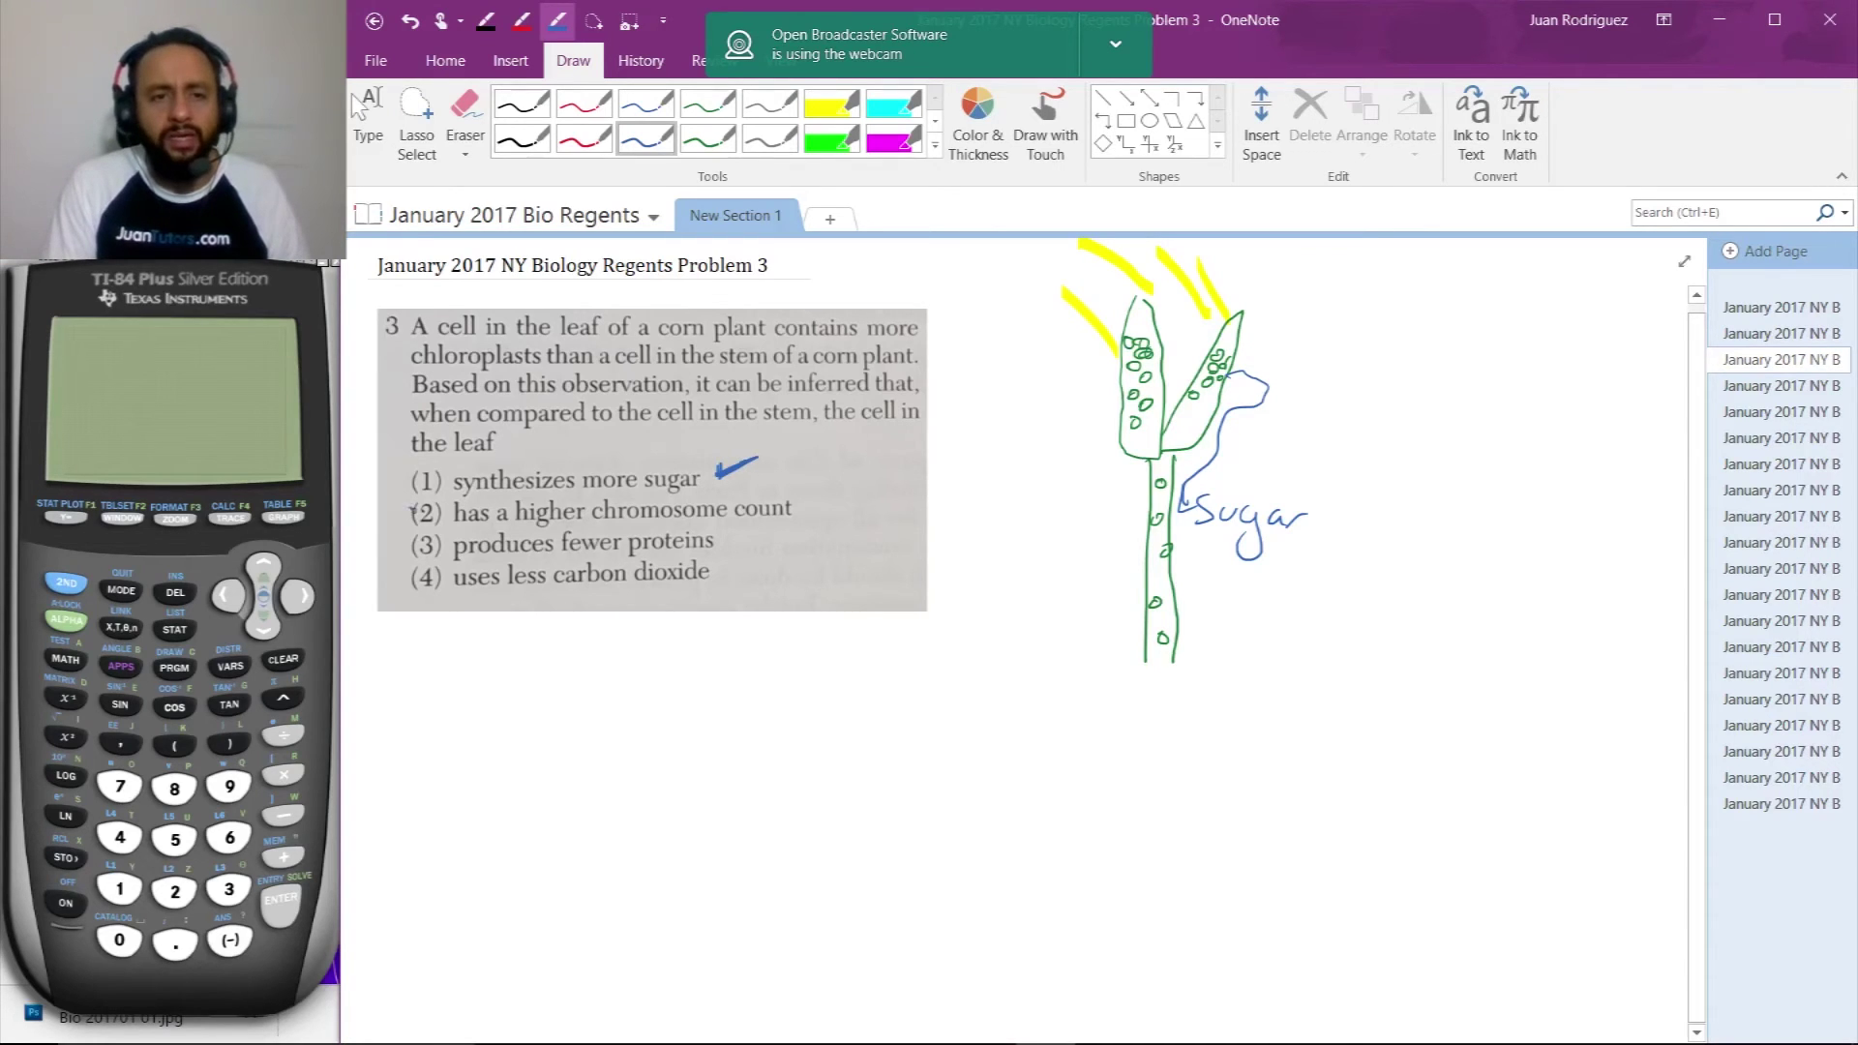
Step: Cross out choices (2), (3) and (4) with blue pen strokes
{"action": "mouse_move", "coordinate": [411, 504]}
{"action": "left_mouse_down"}
{"action": "mouse_move", "coordinate": [450, 530]}
{"action": "mouse_move", "coordinate": [398, 534]}
{"action": "left_mouse_up"}
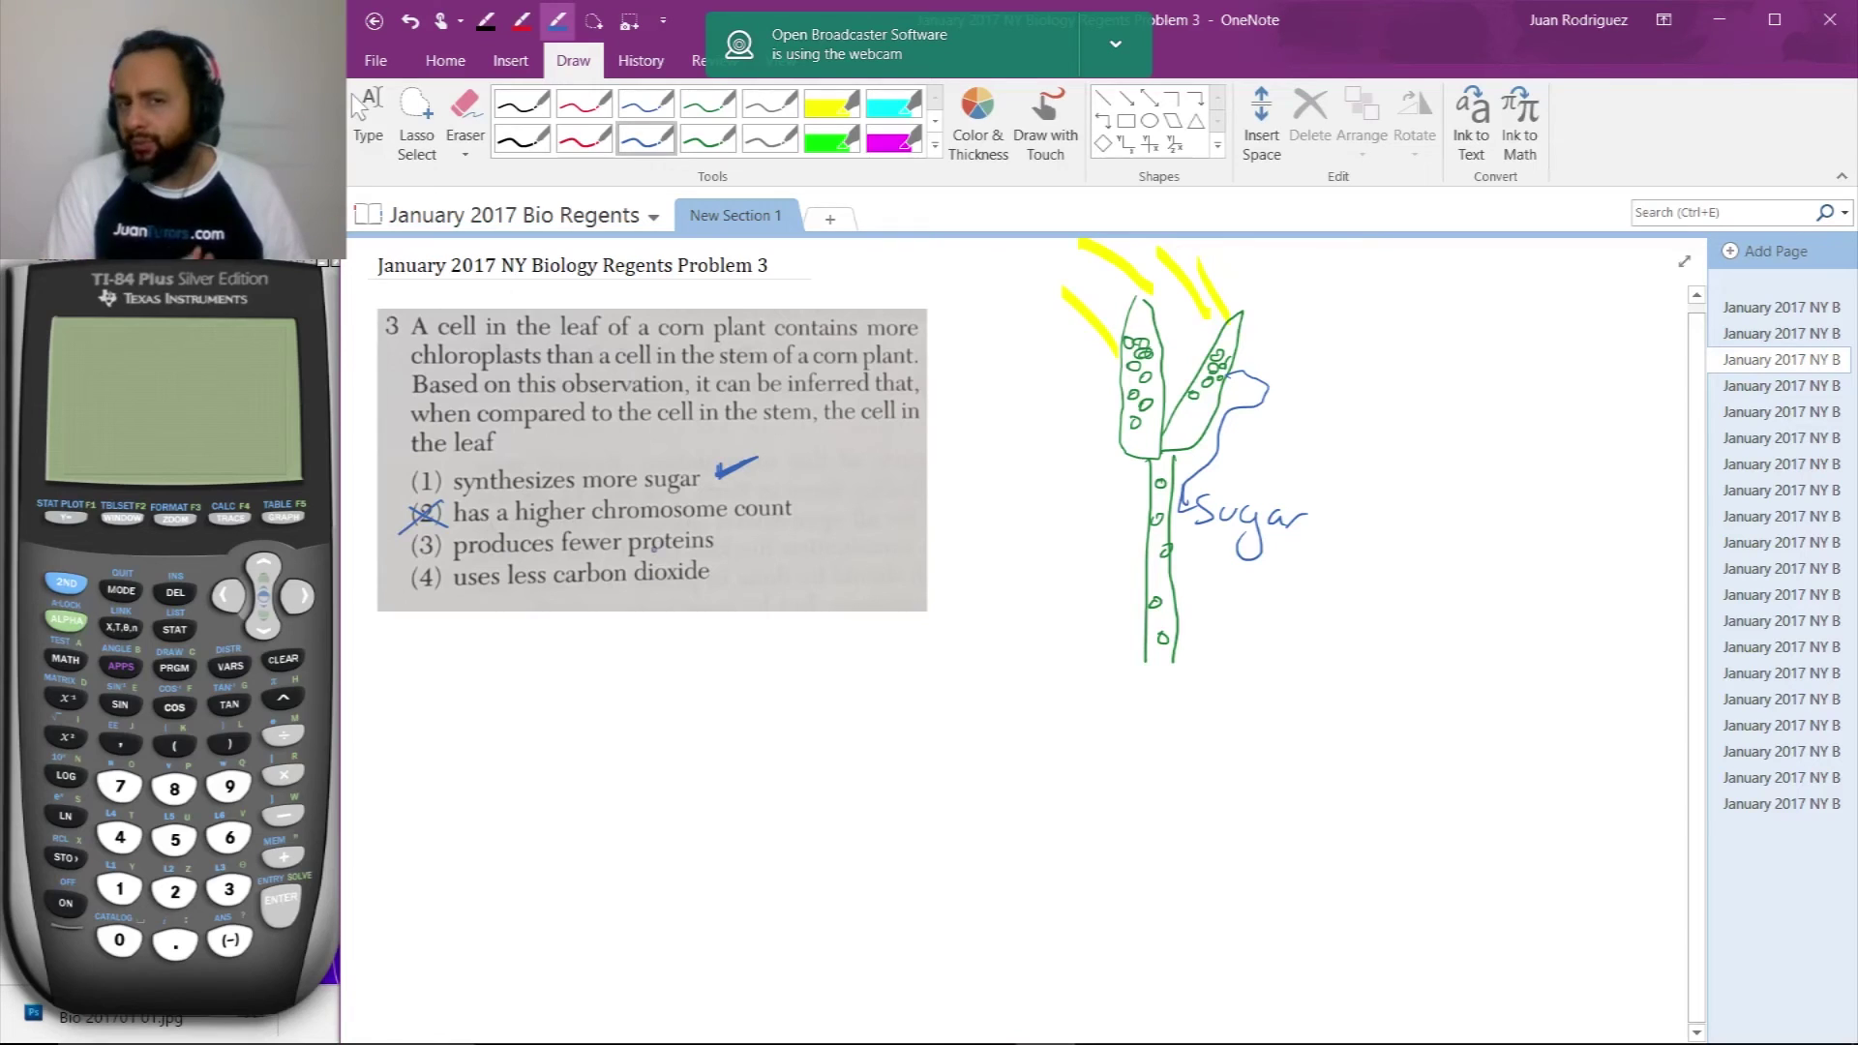
{"action": "mouse_move", "coordinate": [411, 536]}
{"action": "left_mouse_down"}
{"action": "mouse_move", "coordinate": [451, 563]}
{"action": "mouse_move", "coordinate": [408, 563]}
{"action": "left_mouse_up"}
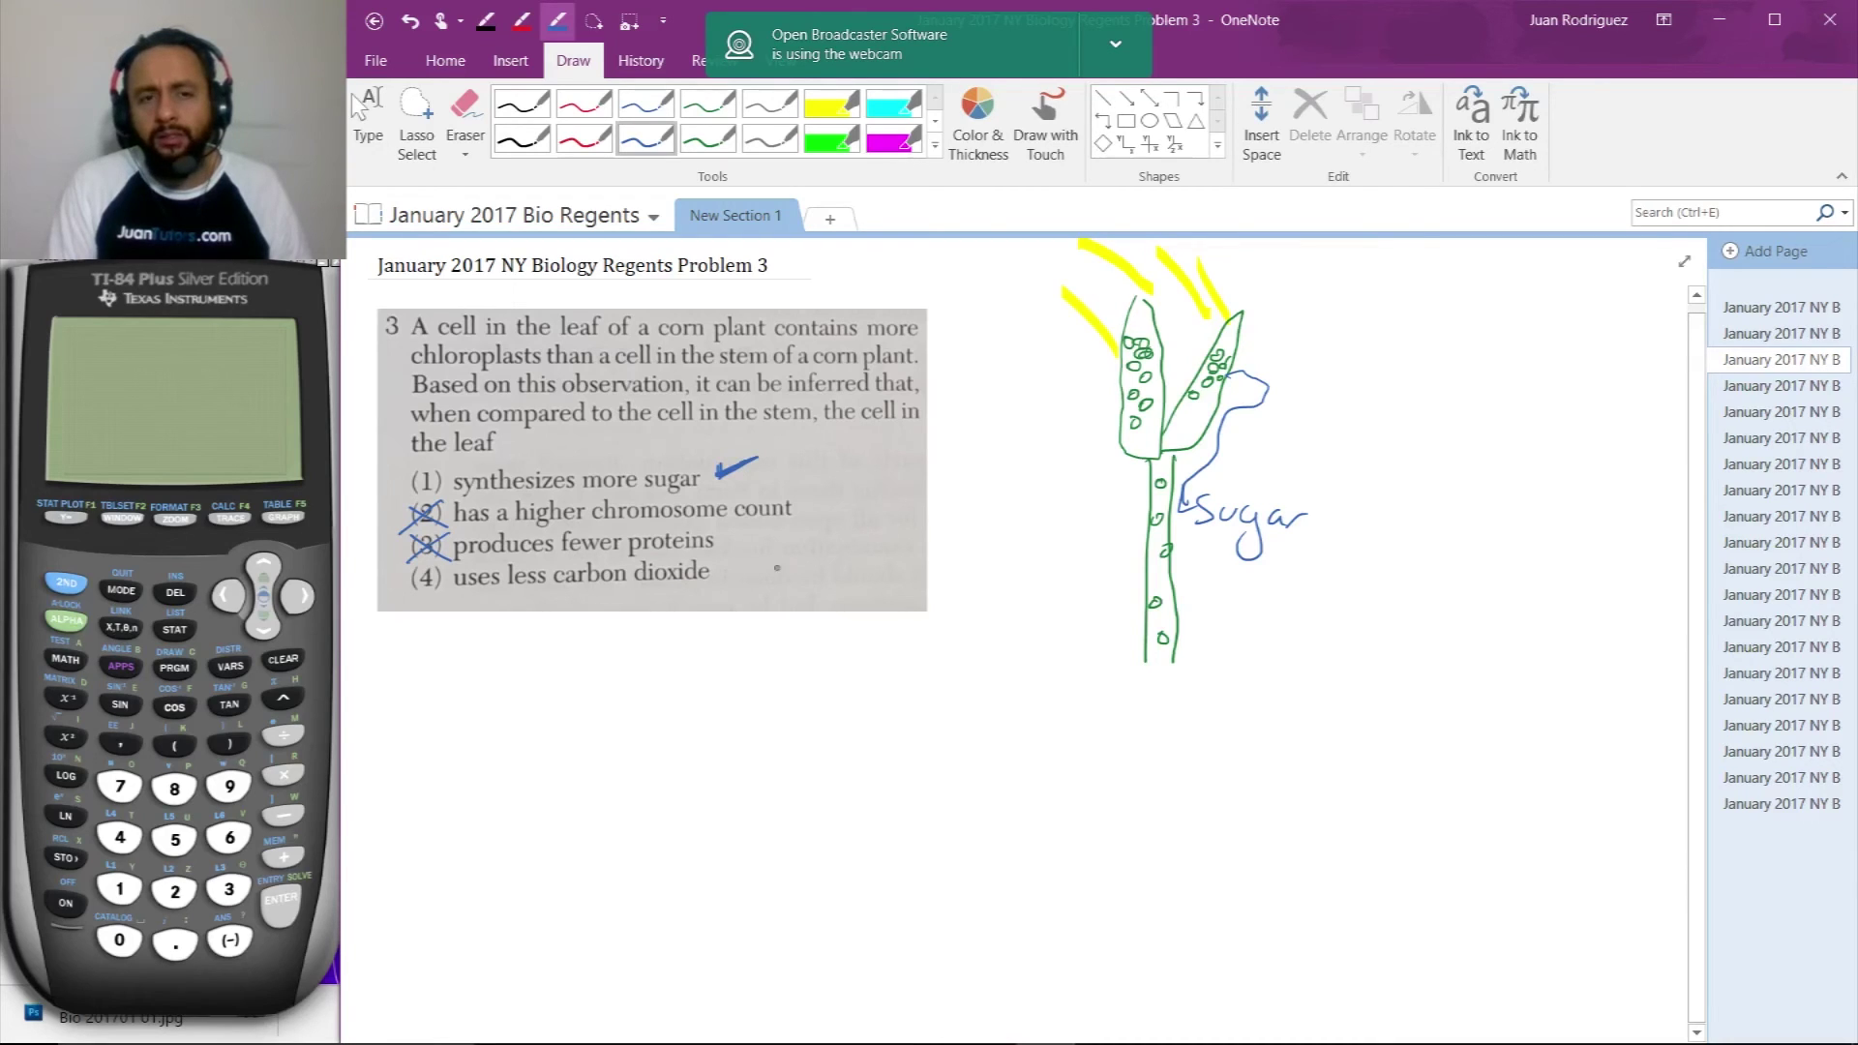
{"action": "mouse_move", "coordinate": [414, 572]}
{"action": "left_mouse_down"}
{"action": "mouse_move", "coordinate": [441, 600]}
{"action": "mouse_move", "coordinate": [407, 597]}
{"action": "mouse_move", "coordinate": [547, 562]}
{"action": "mouse_move", "coordinate": [526, 608]}
{"action": "mouse_move", "coordinate": [591, 615]}
{"action": "left_mouse_up"}
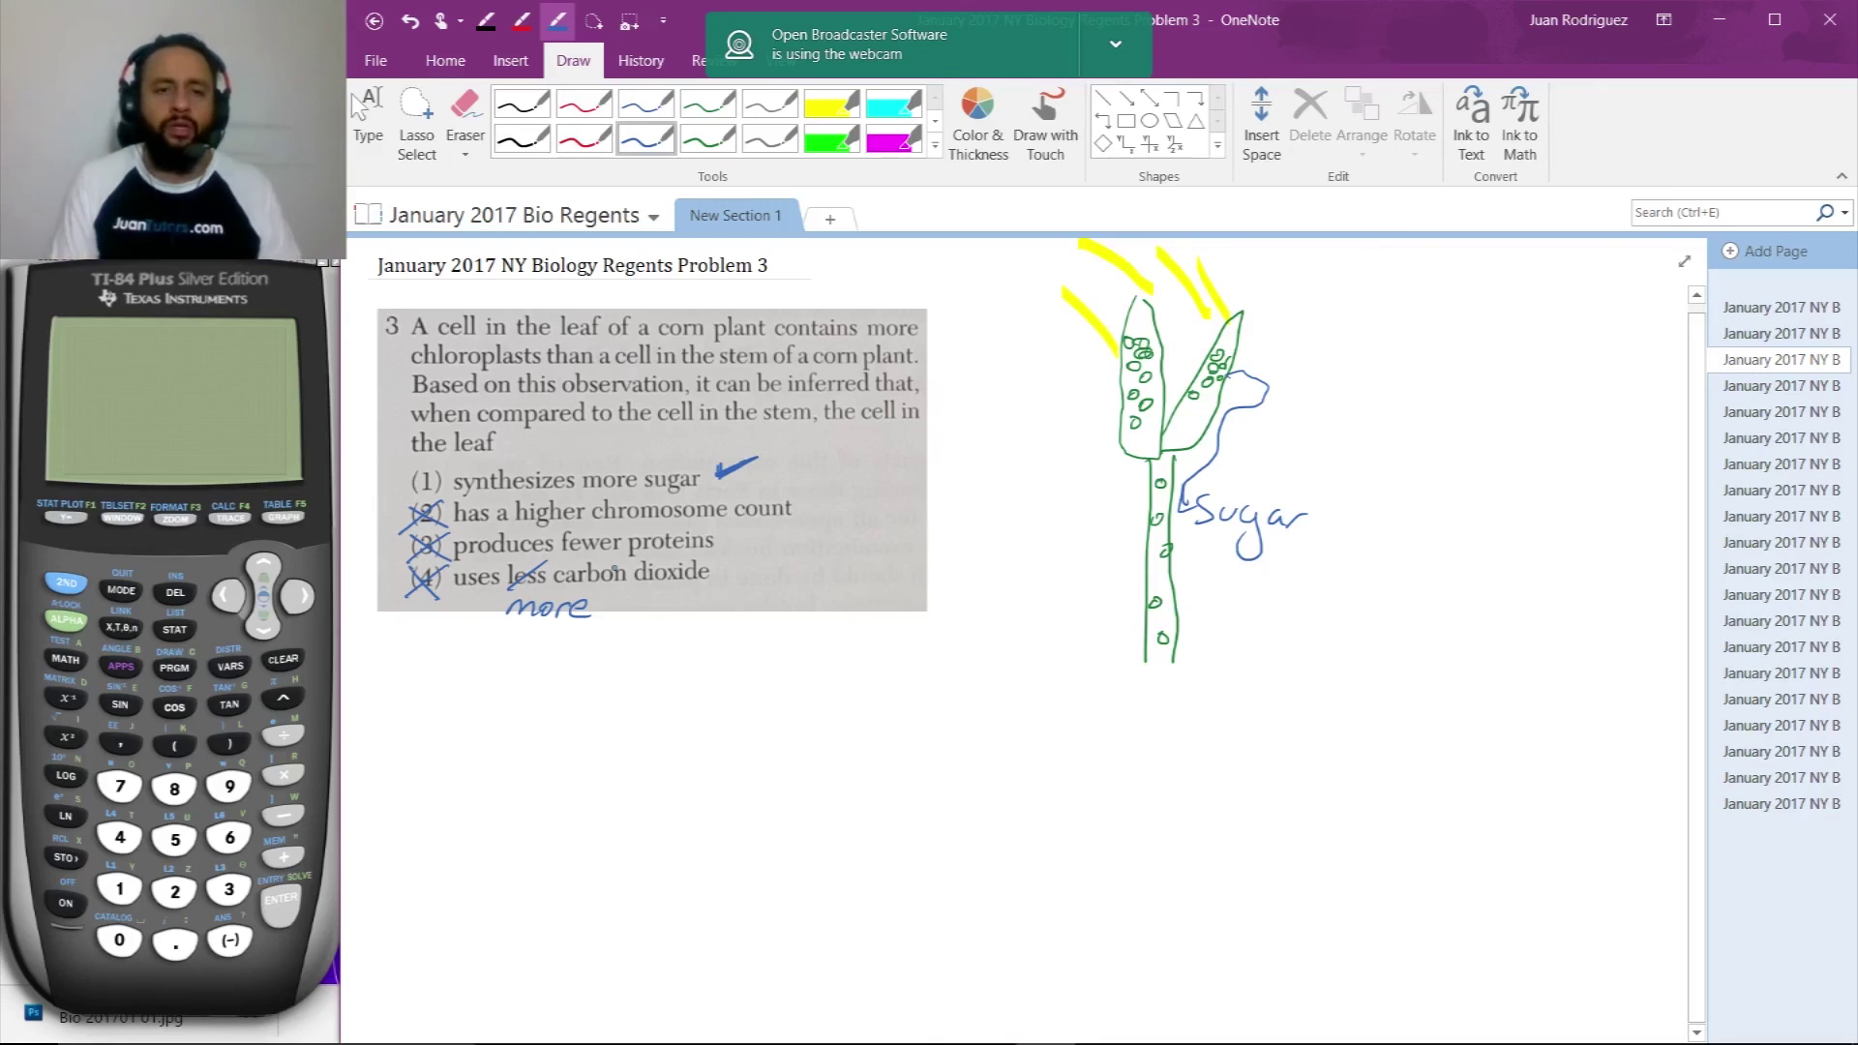
Step: Circle choice (1) 'synthesizes more sugar' in blue as the answer
{"action": "mouse_move", "coordinate": [464, 473]}
{"action": "left_mouse_down"}
{"action": "mouse_move", "coordinate": [392, 492]}
{"action": "mouse_move", "coordinate": [464, 481]}
{"action": "mouse_move", "coordinate": [450, 453]}
{"action": "left_mouse_up"}
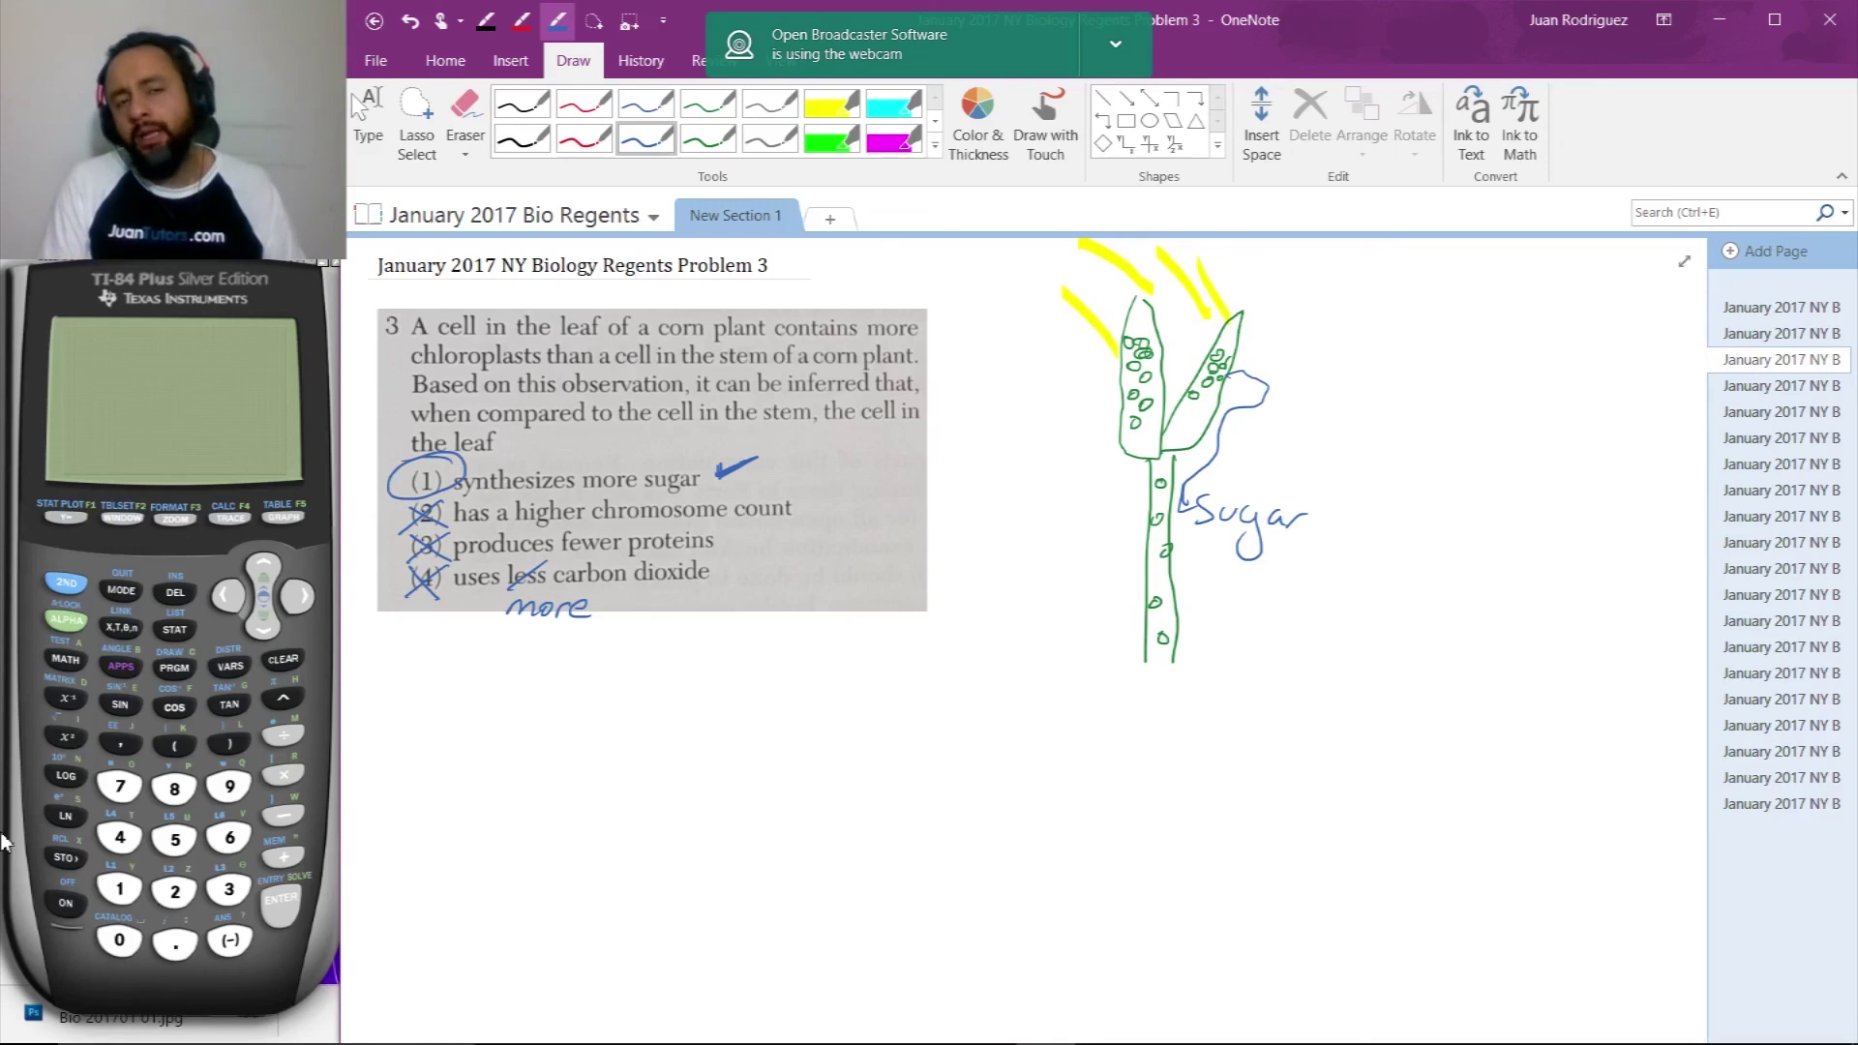